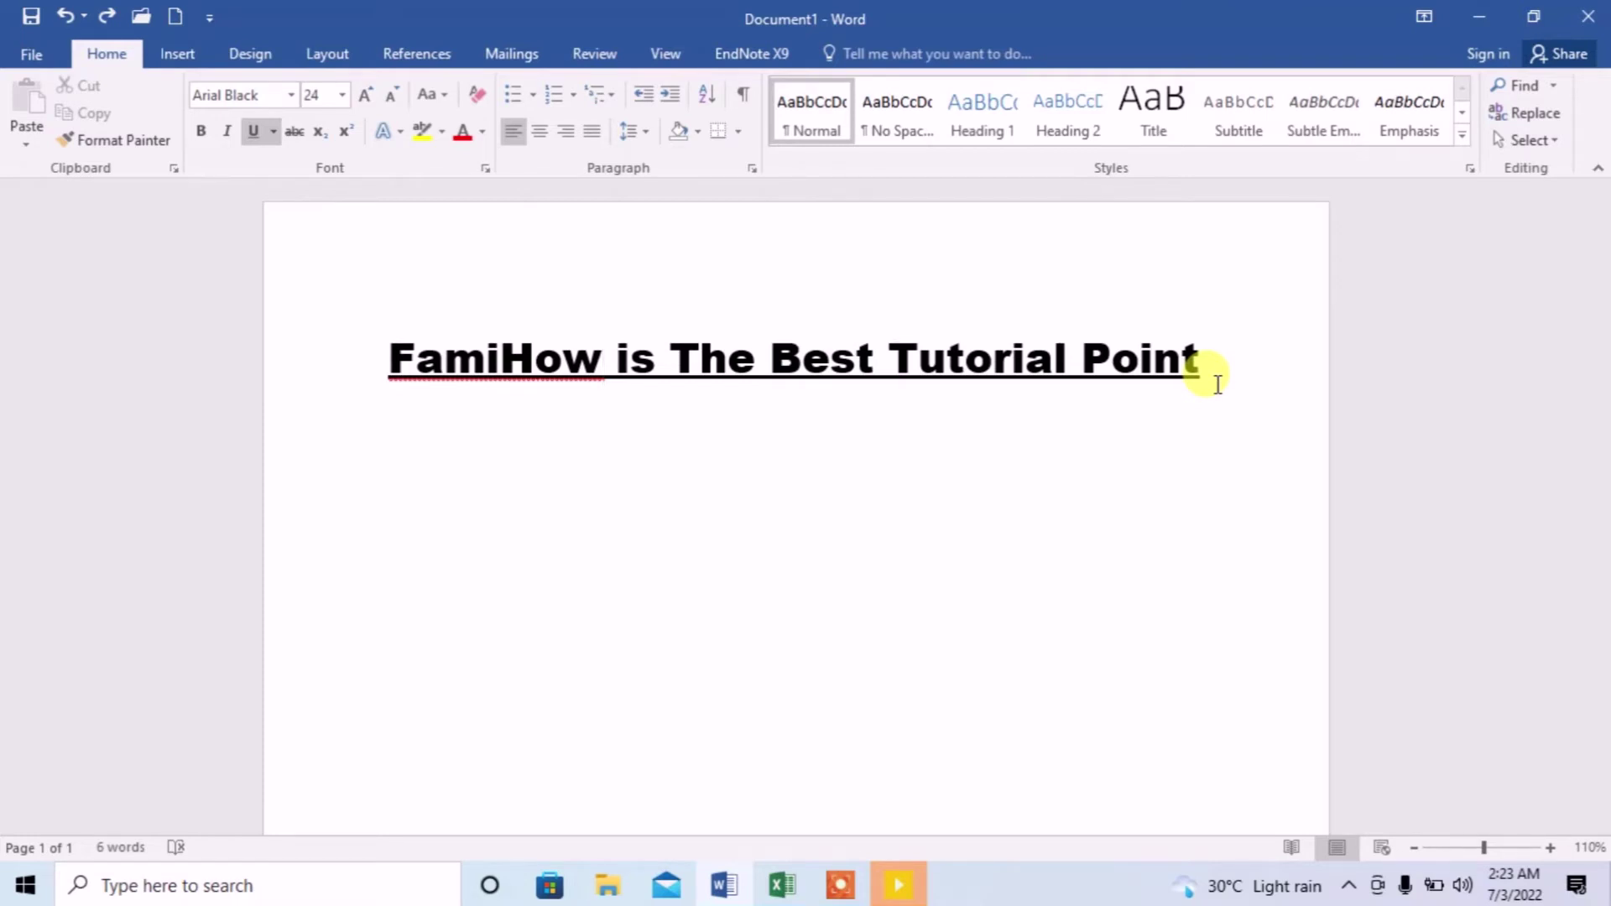
Step: Select the heading 'FamiHow is The Best Tutorial Point' and set its underline colour to red
{"action": "triple_click", "coordinate": [1217, 385]}
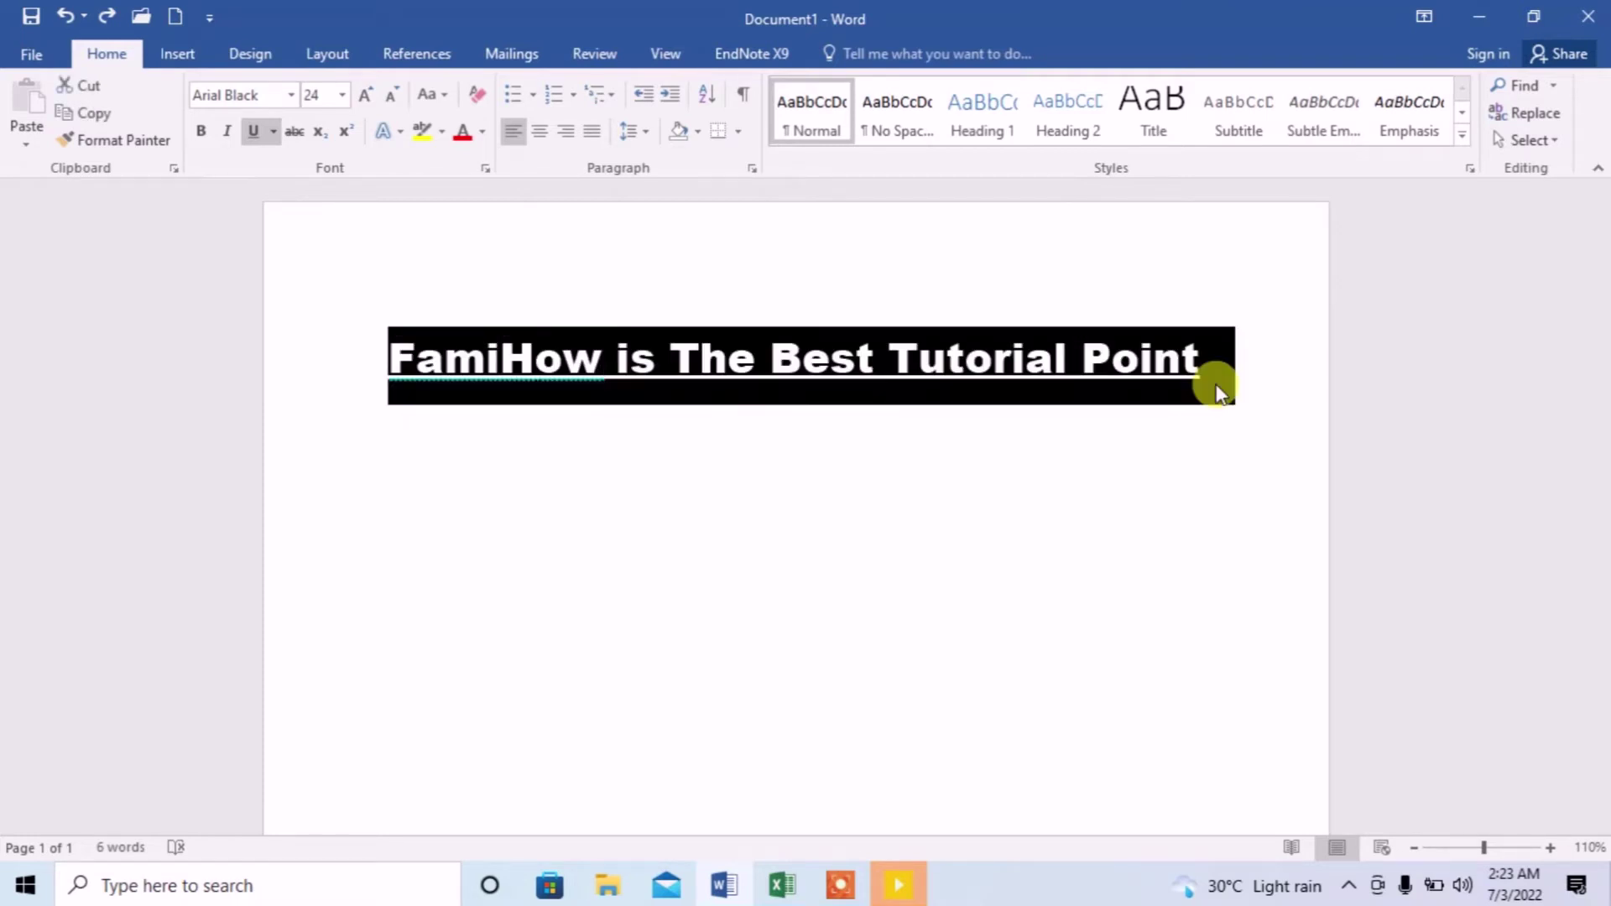
{"action": "left_click", "coordinate": [276, 133]}
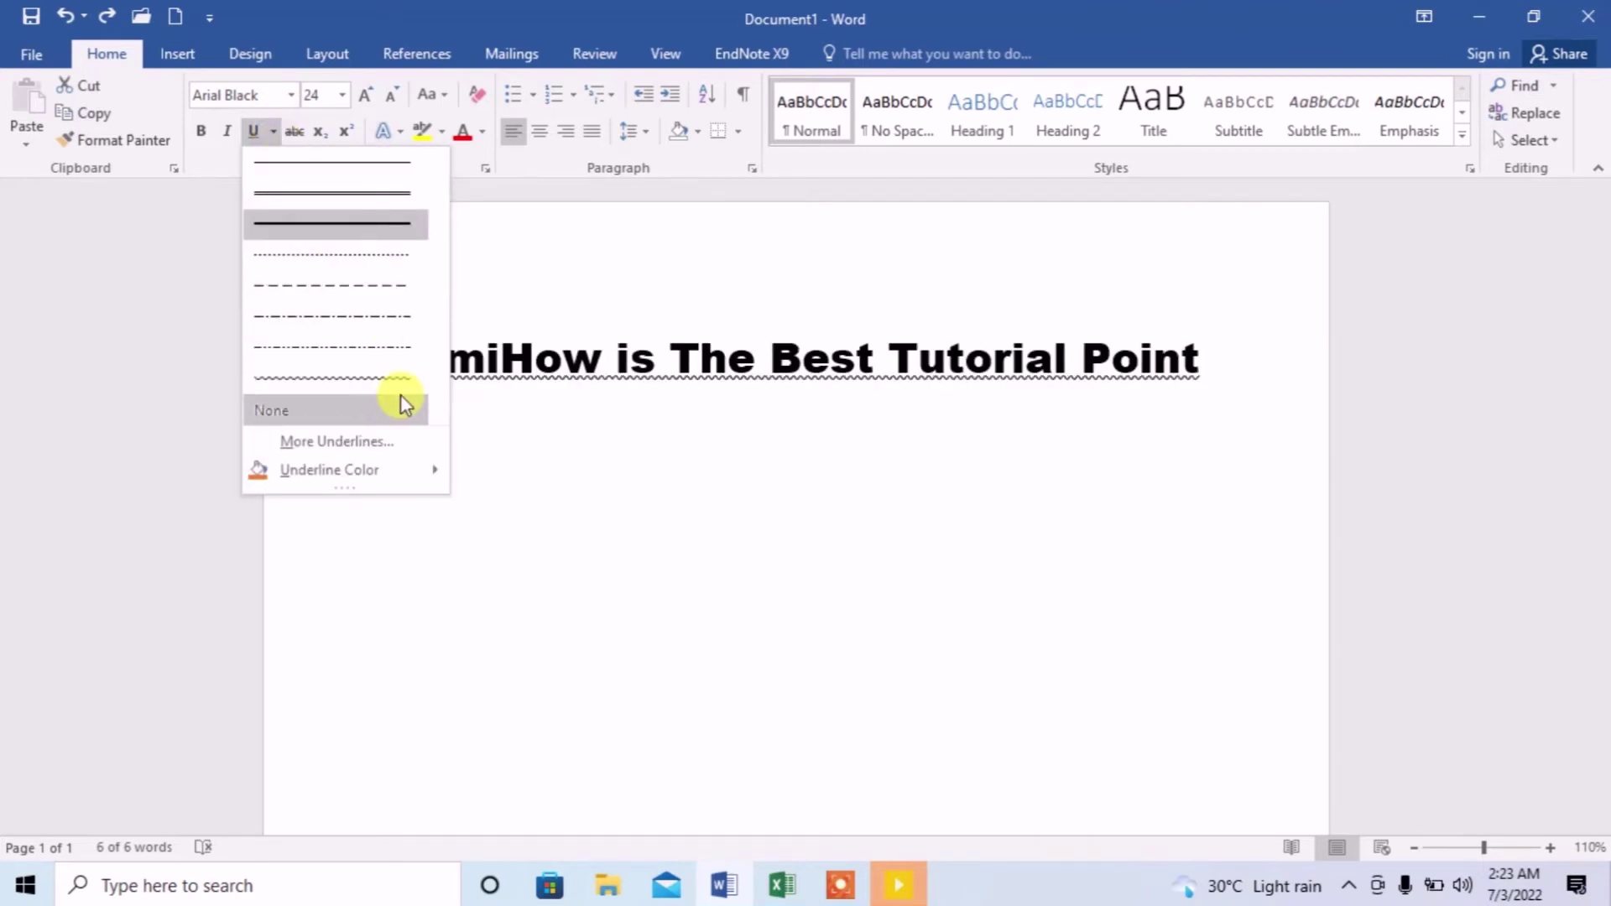
{"action": "mouse_move", "coordinate": [330, 470]}
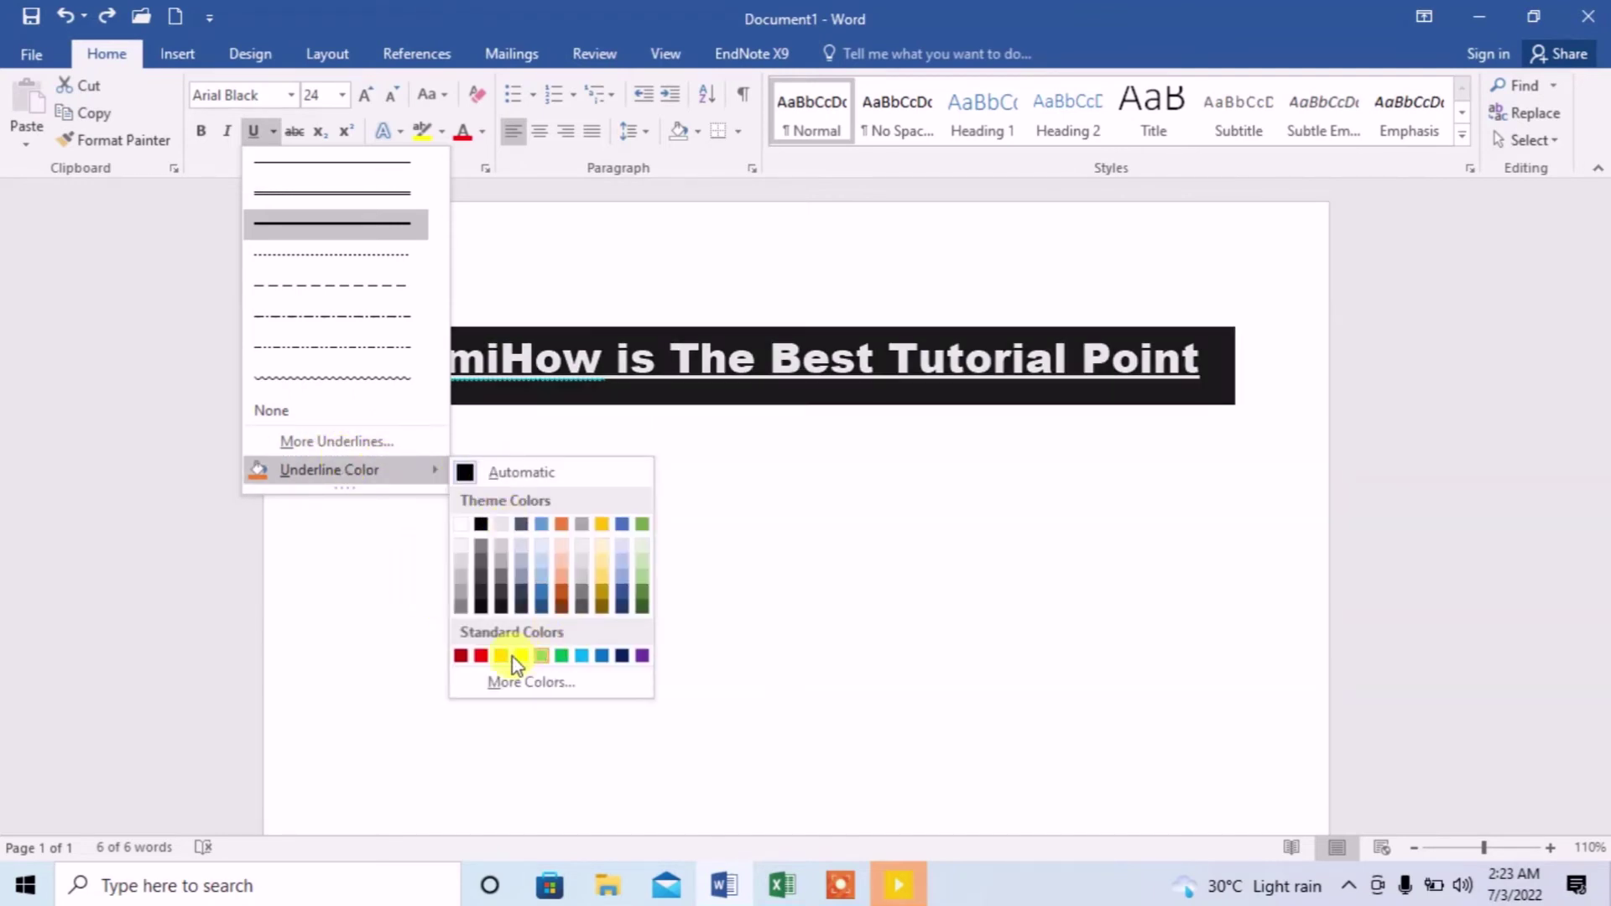
{"action": "left_click", "coordinate": [482, 656]}
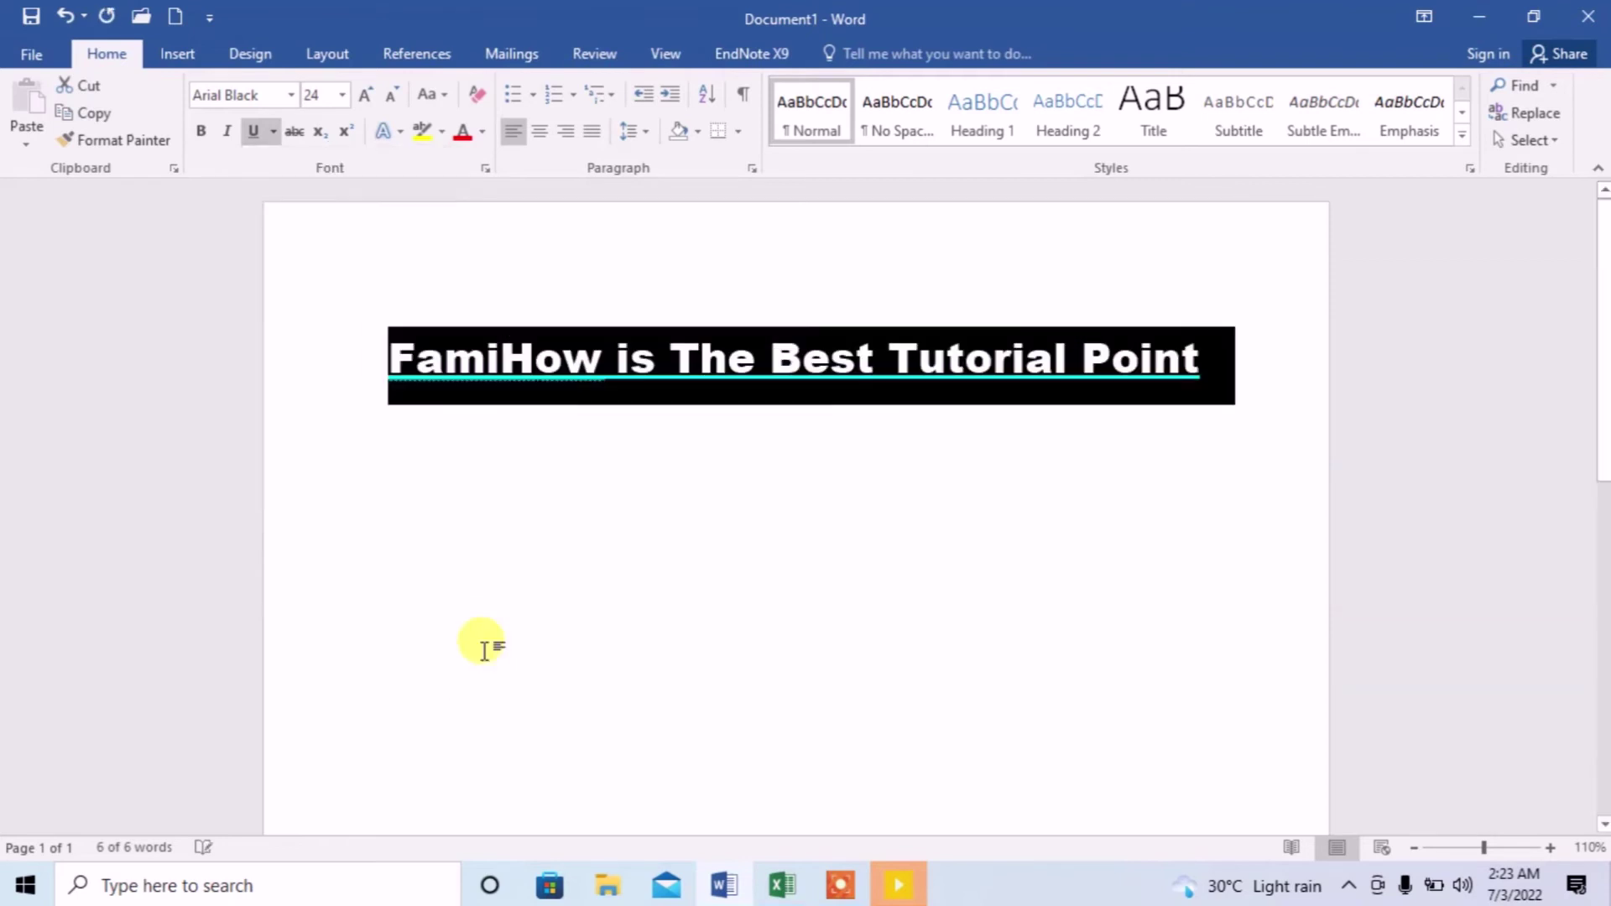
{"action": "left_click", "coordinate": [570, 582]}
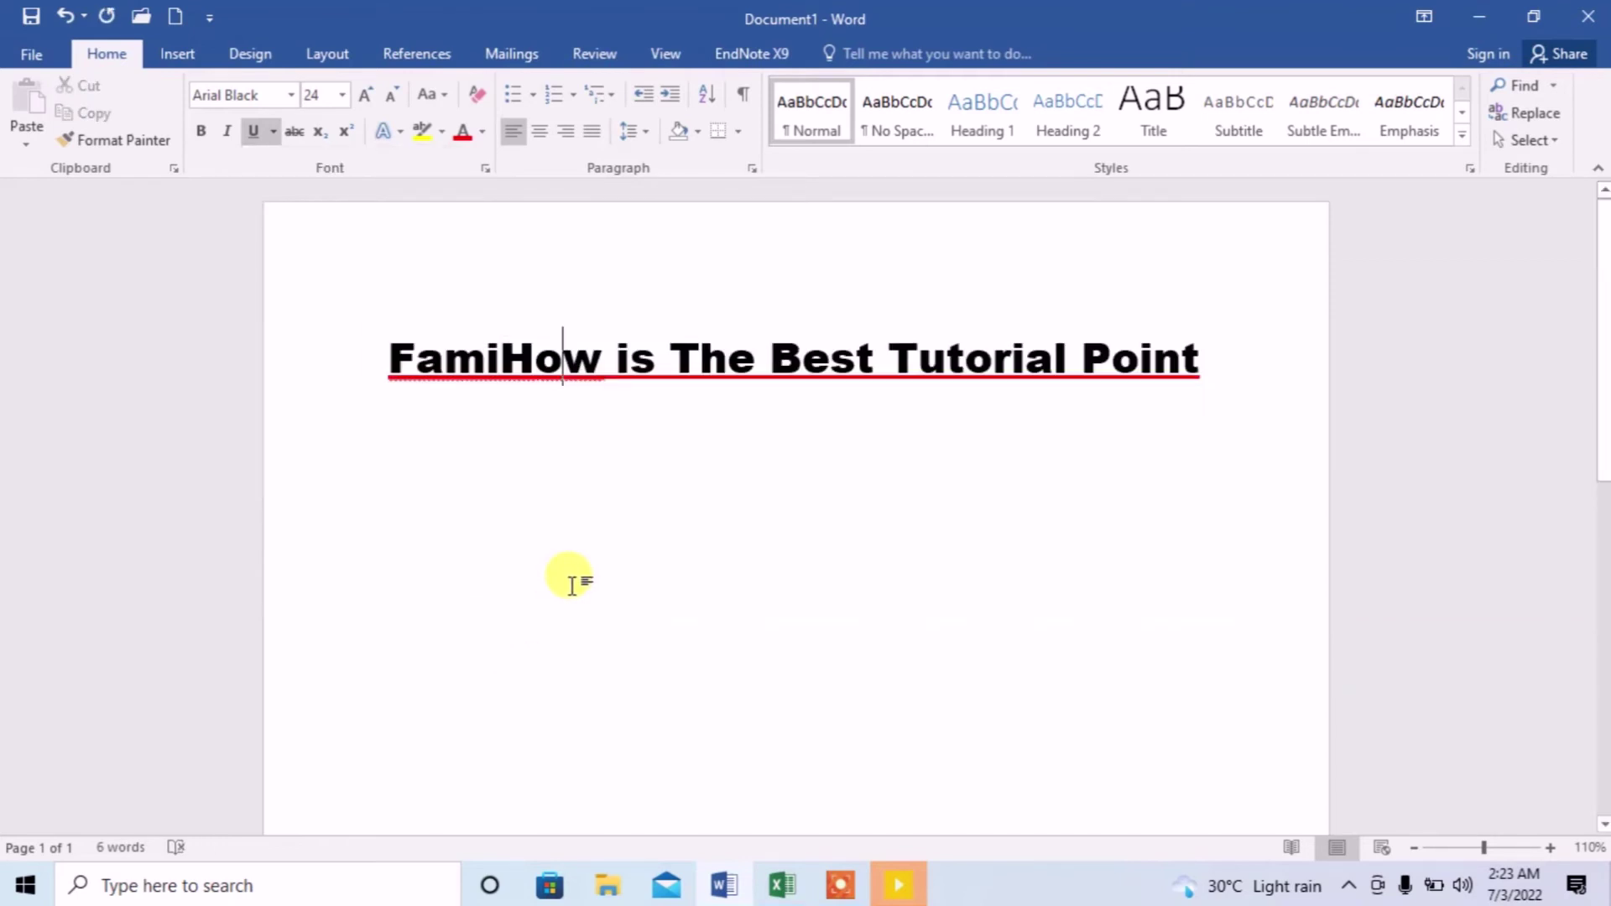